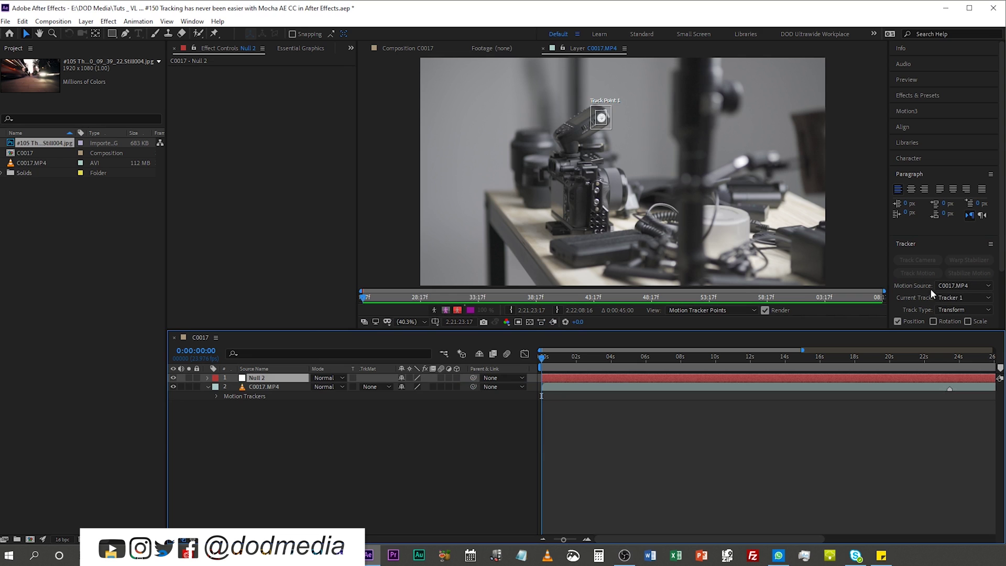
Step: Set Layer 1. Null 2 as the tracker's motion target
scroll(998, 262, "down", 2)
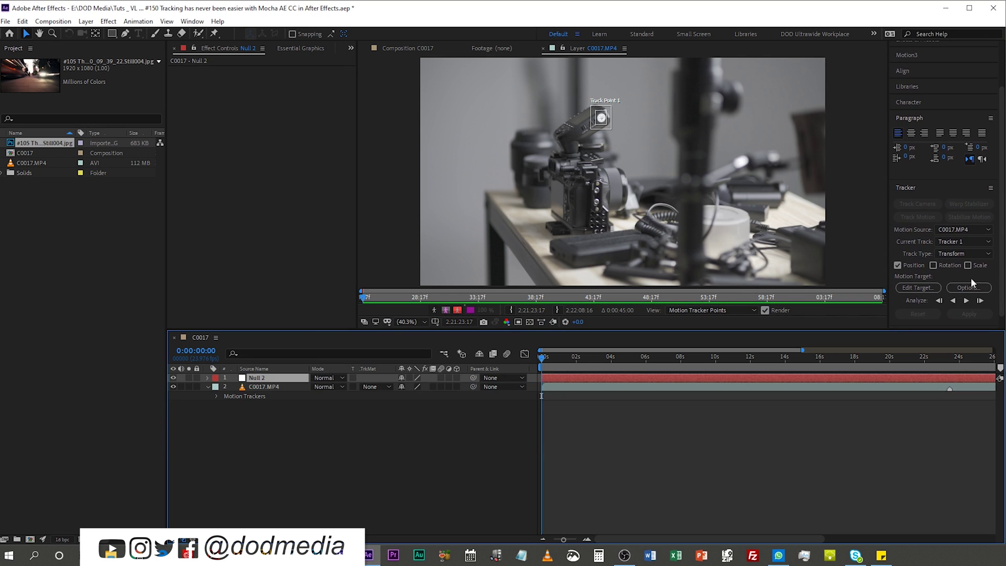
left_click(917, 288)
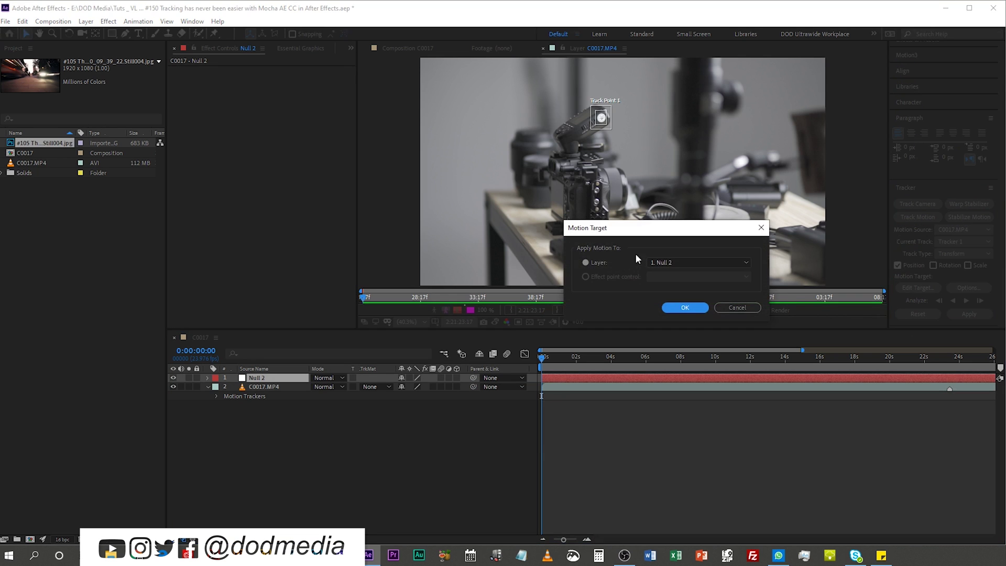
left_click(664, 262)
left_click(671, 275)
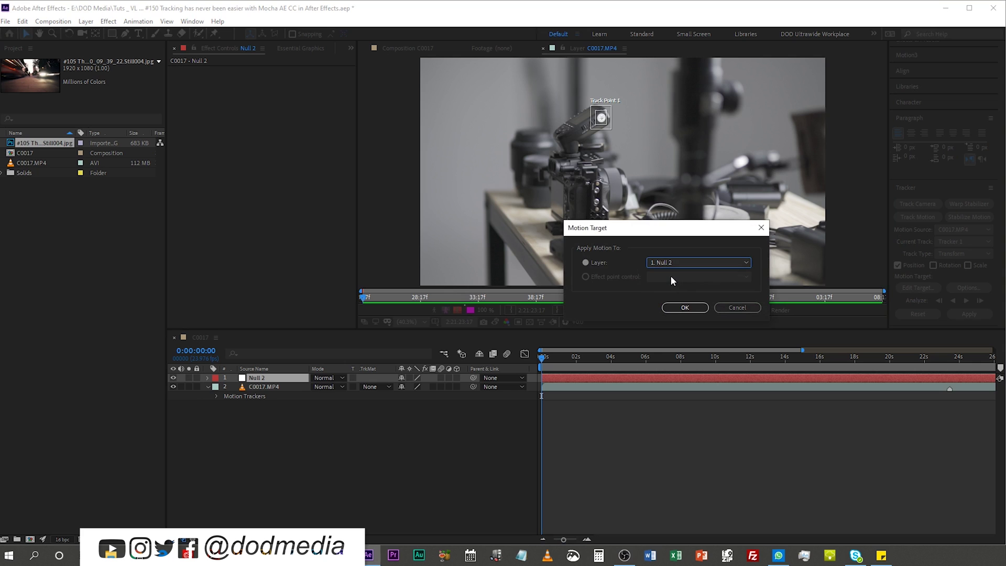
left_click(685, 307)
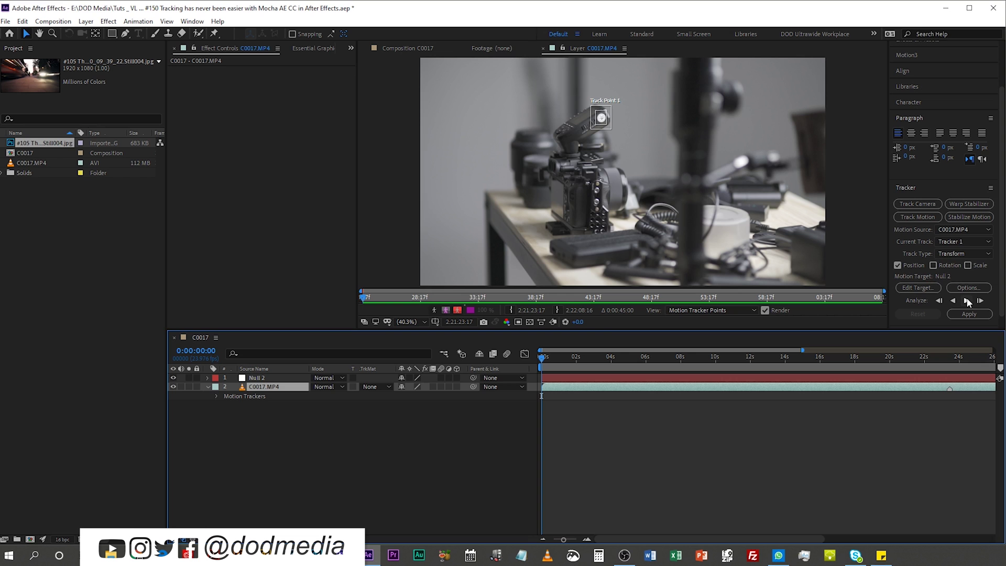
Step: Start the forward track analysis, then purge all memory and disk cache
left_click(966, 299)
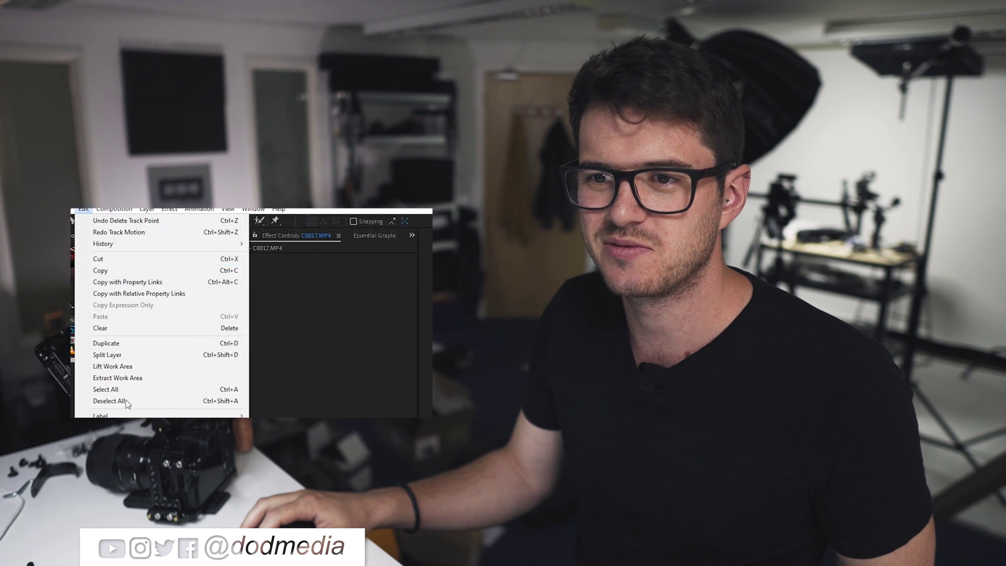
mouse_move(156, 304)
left_click(121, 302)
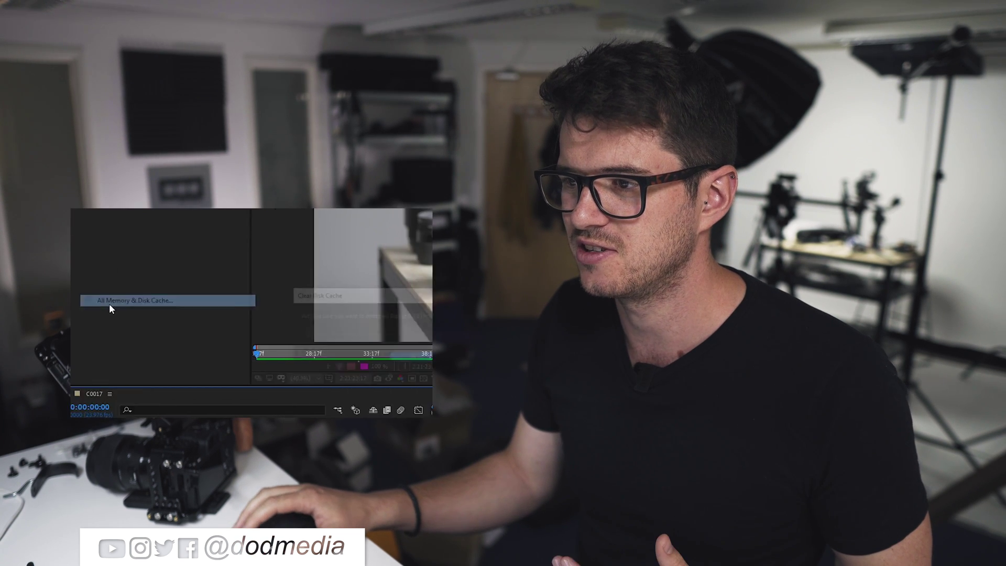
left_click(260, 354)
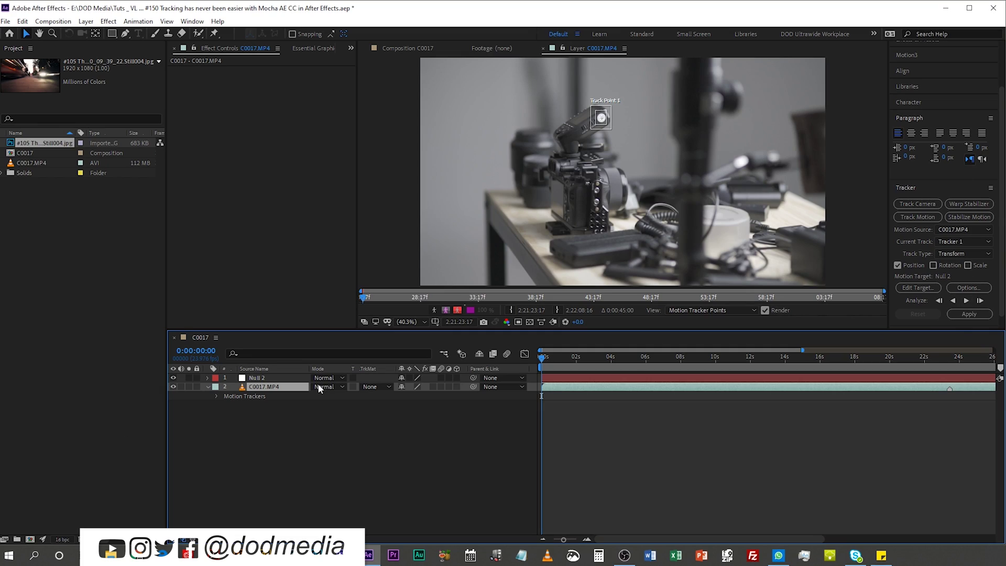
Step: Analyze the track point forward, apply the motion to Null 2, and preview playback
left_click(966, 300)
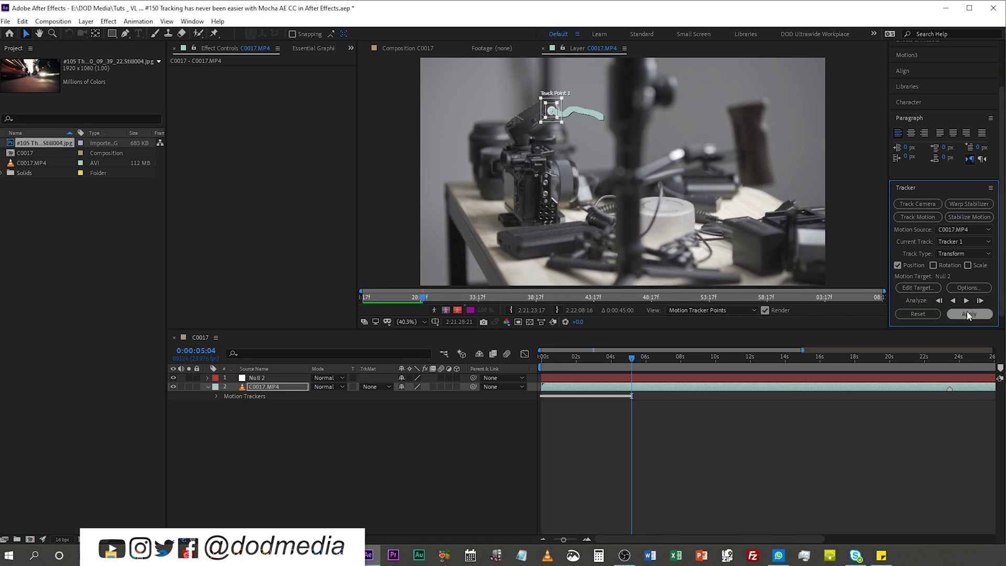
left_click(967, 313)
left_click(658, 288)
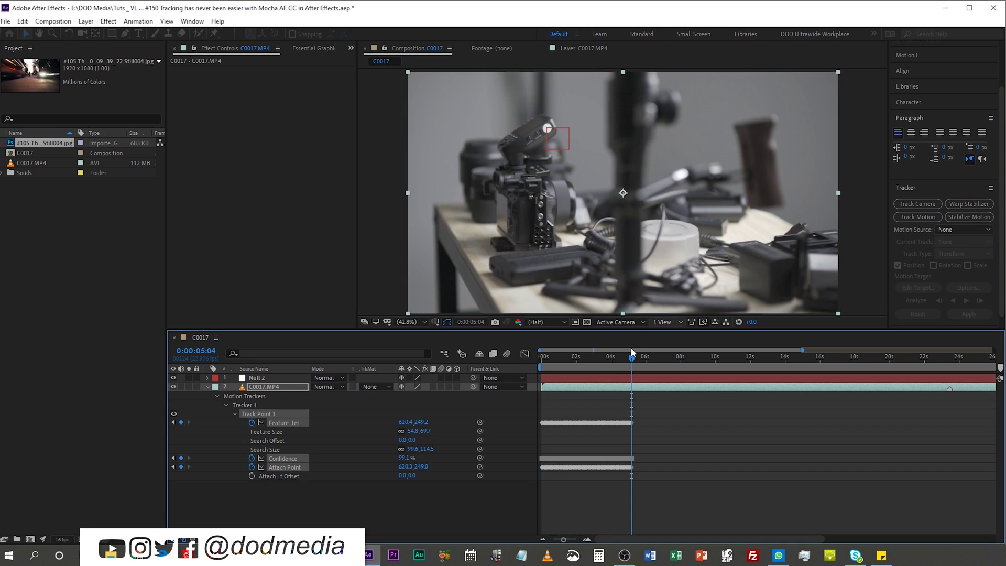
key("space")
key("space")
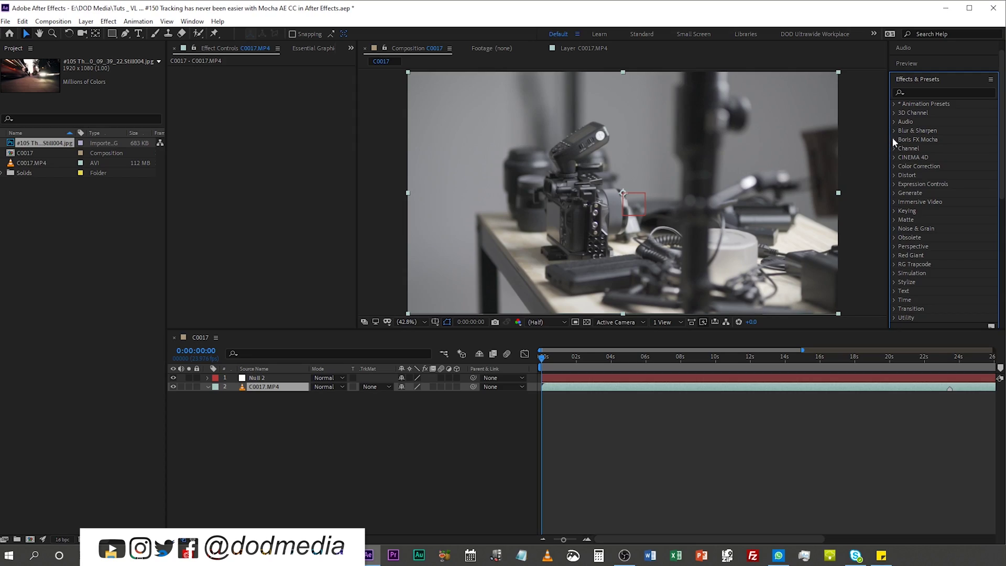
Step: Apply Boris FX Mocha AE CC to C0017.MP4 and launch the Mocha interface
left_click(893, 138)
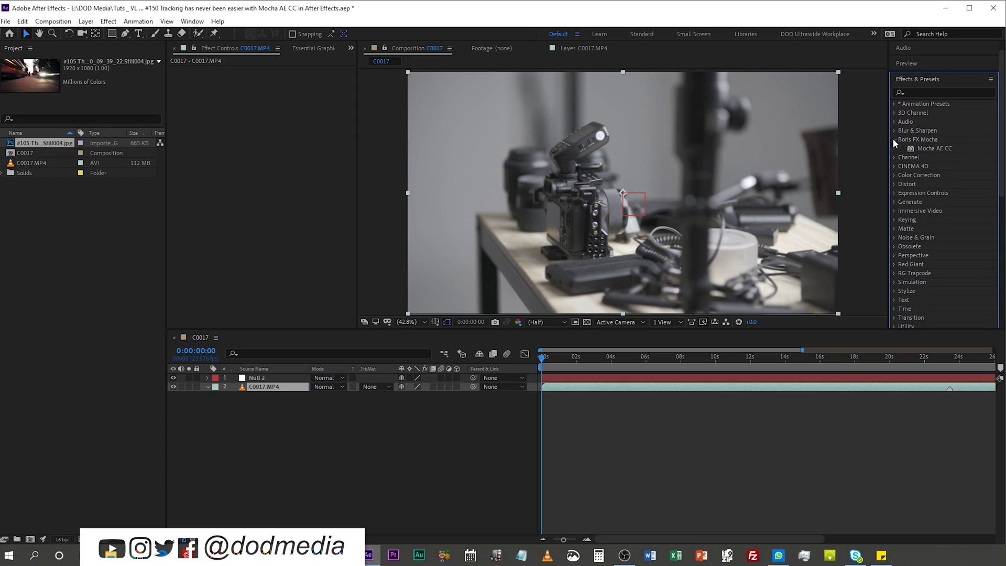
double_click(936, 148)
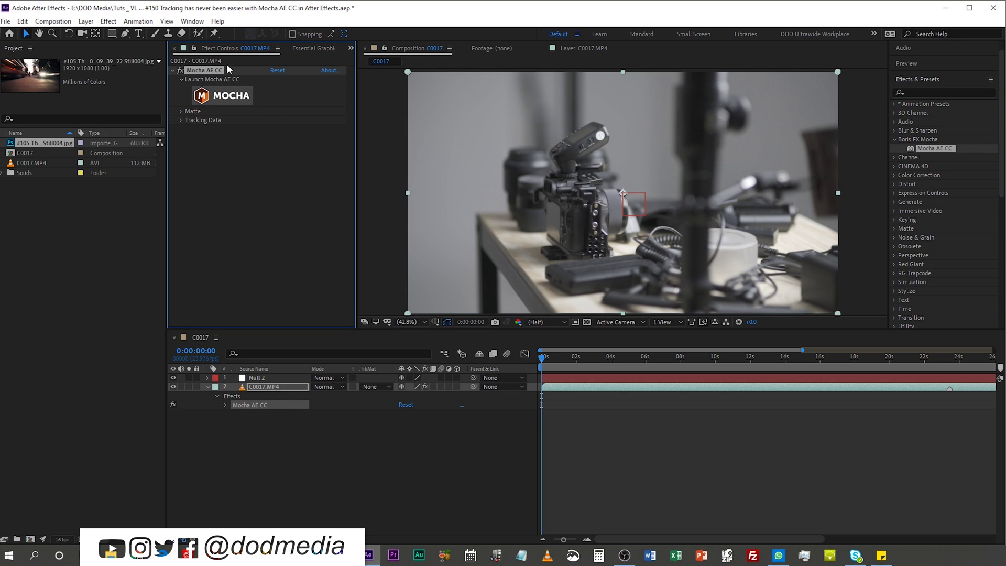
left_click(236, 98)
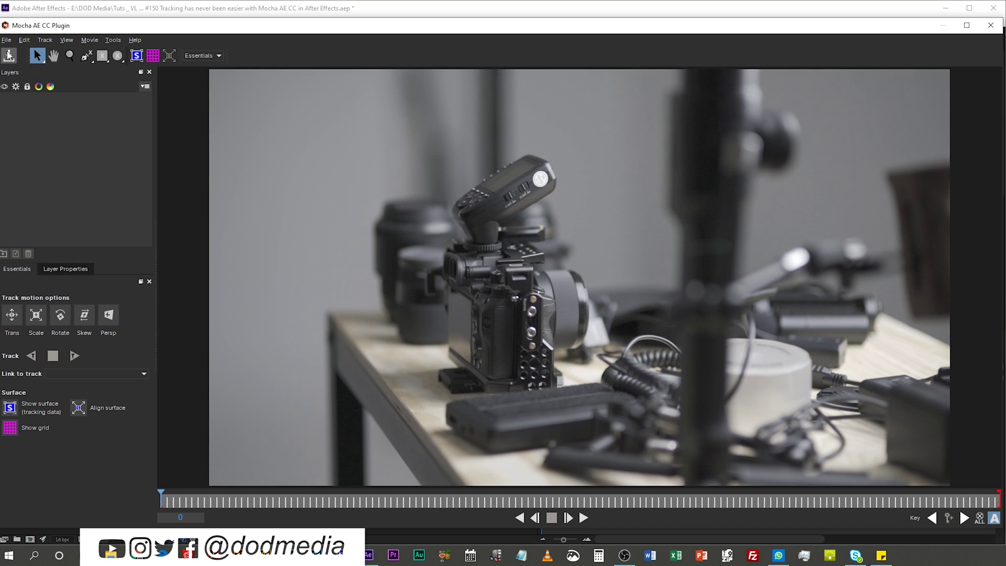
Step: Draw a circle spline around the red sticker on the flash trigger
left_click(118, 55)
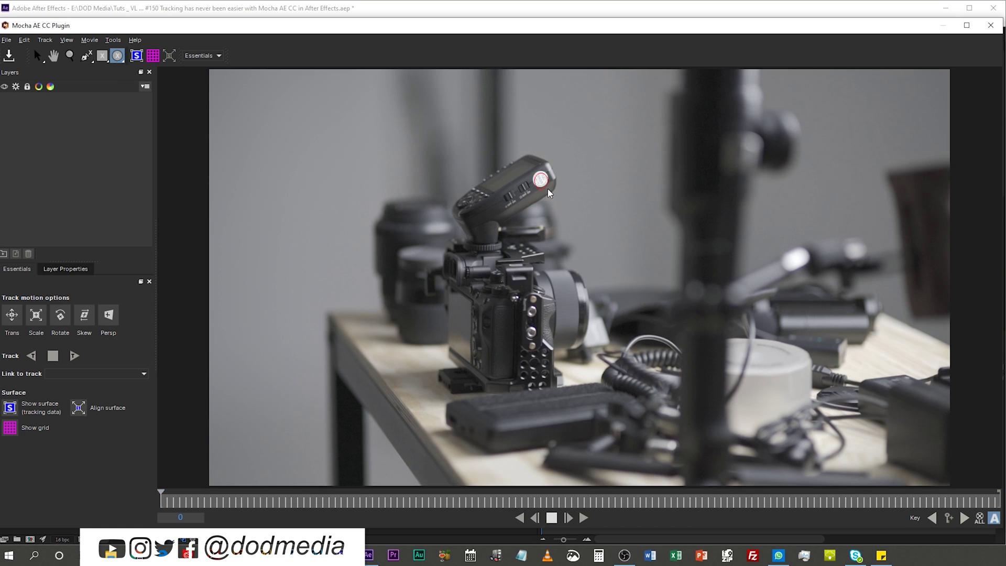
mouse_move(552, 194)
left_mouse_down()
mouse_move(547, 186)
mouse_move(553, 202)
left_mouse_up()
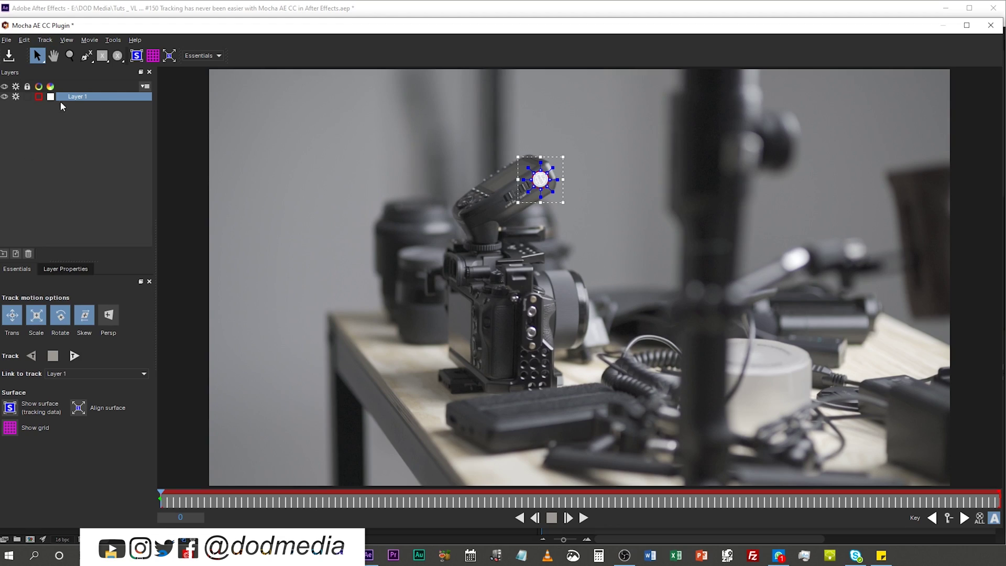
Step: Rename Layer 1 to 'Sticker'
double_click(65, 97)
type("Sticker")
left_click(57, 139)
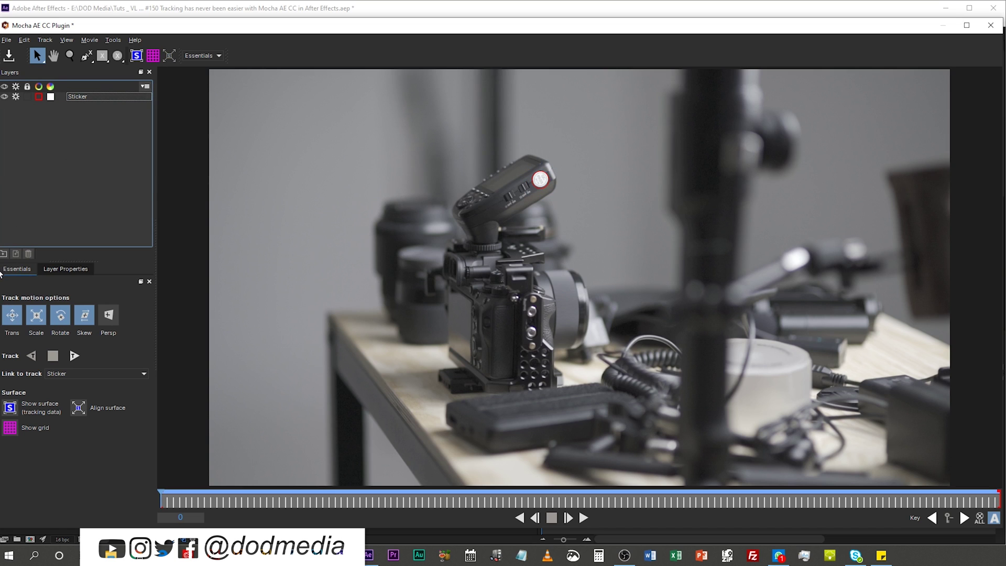
Step: Glance at Layer Properties, then return to the Essentials track options
left_click(72, 270)
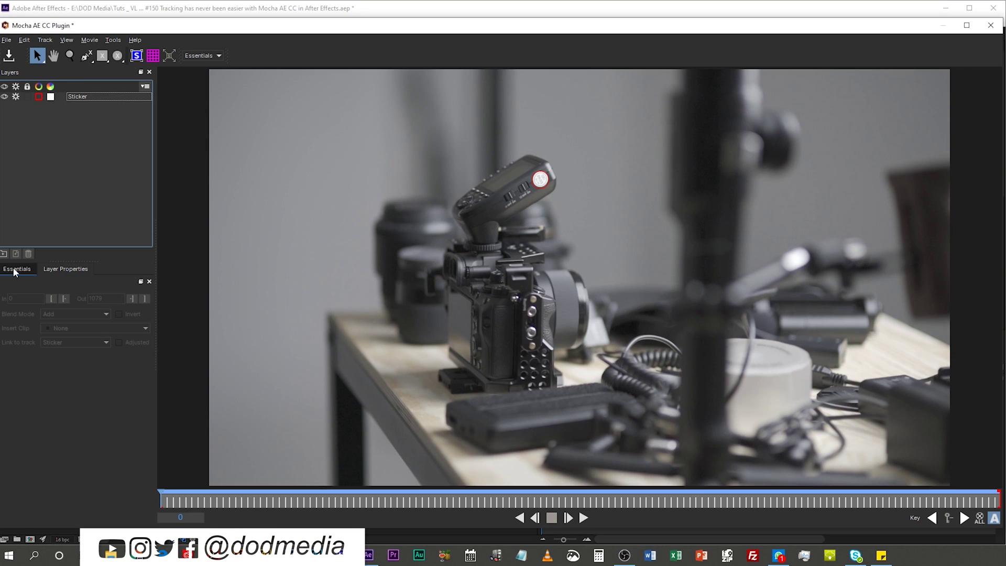
left_click(56, 270)
left_click(24, 268)
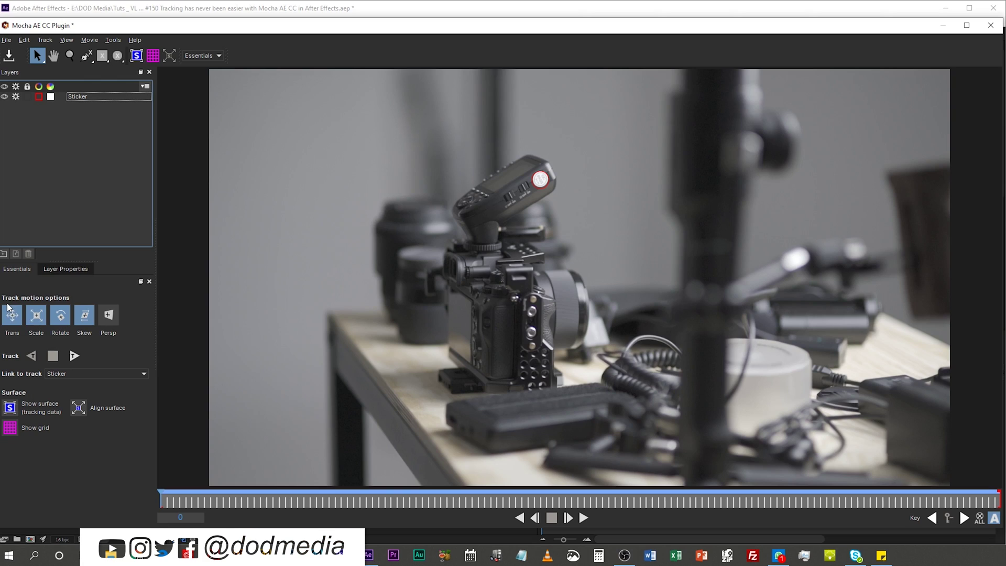
Step: Adjust the Sticker track motion options, keeping Translation, Scale and Rotate enabled
left_click(85, 316)
left_click(13, 315)
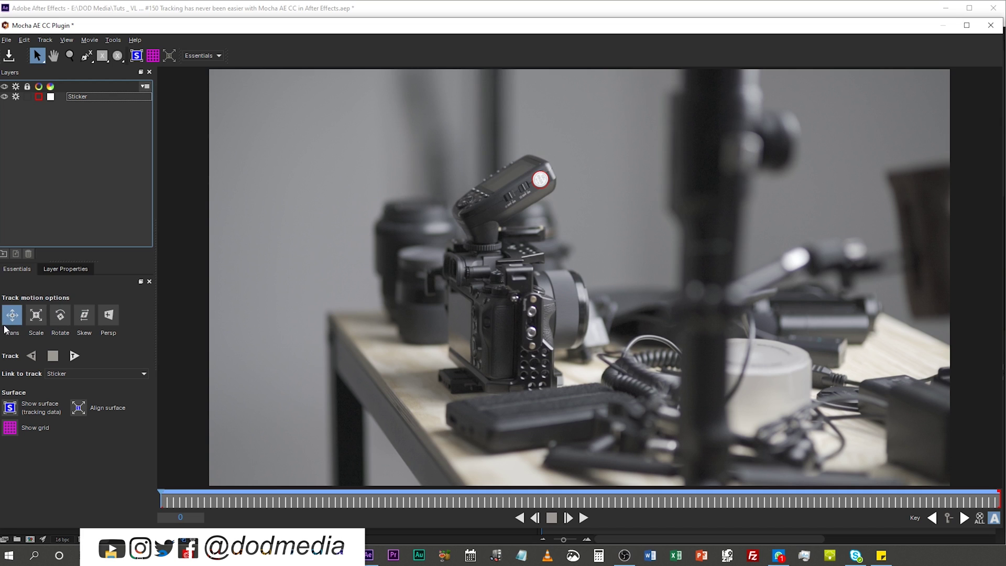
left_click(36, 314)
left_click(61, 314)
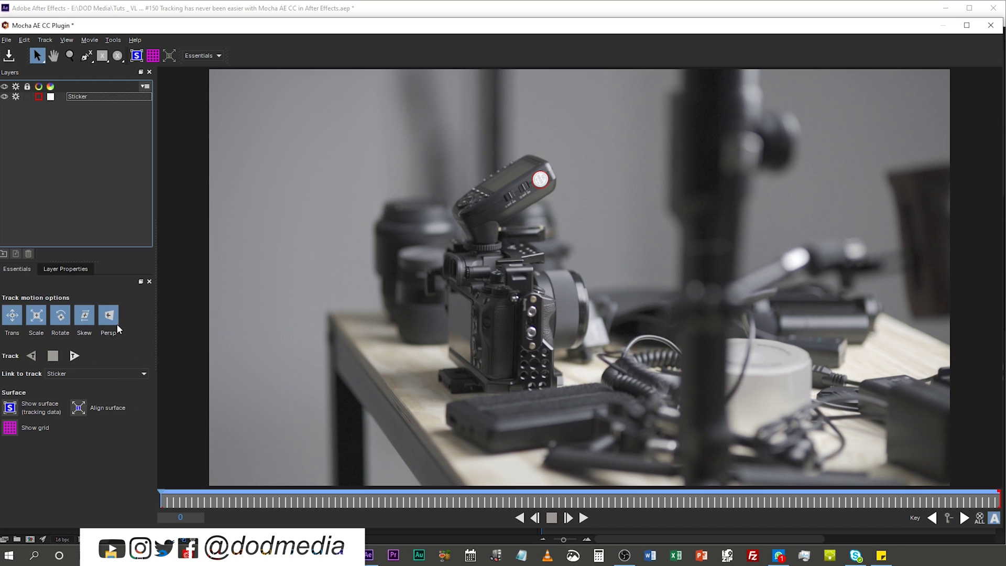
Step: Track the Sticker layer forward until it stops at frame 568, then move the error aside
left_click(75, 356)
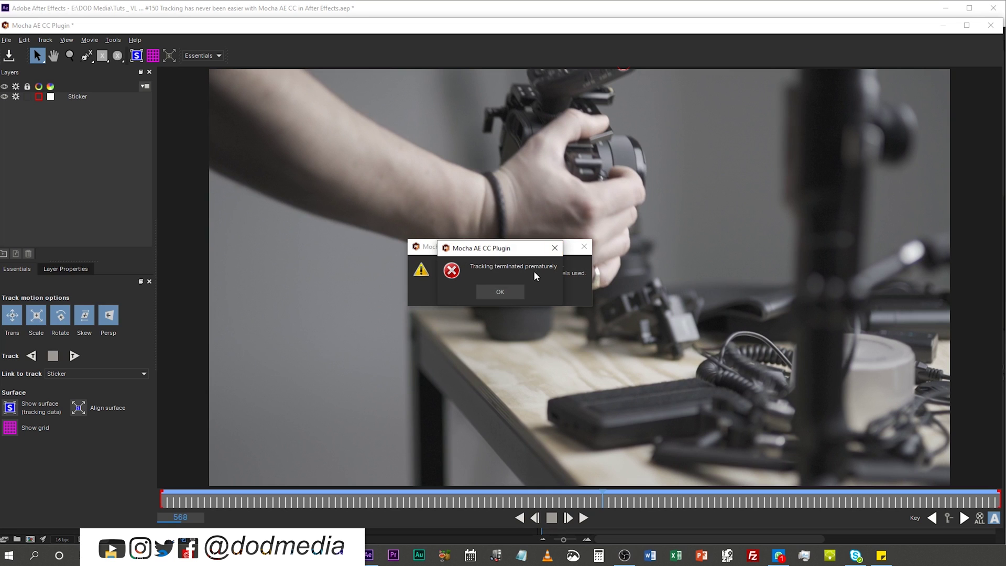
mouse_move(501, 254)
left_mouse_down()
mouse_move(459, 281)
mouse_move(385, 273)
mouse_move(509, 263)
left_mouse_up()
Step: Dismiss the tracking warning, select the Sticker layer and scrub the timeline to check the track
left_click(504, 297)
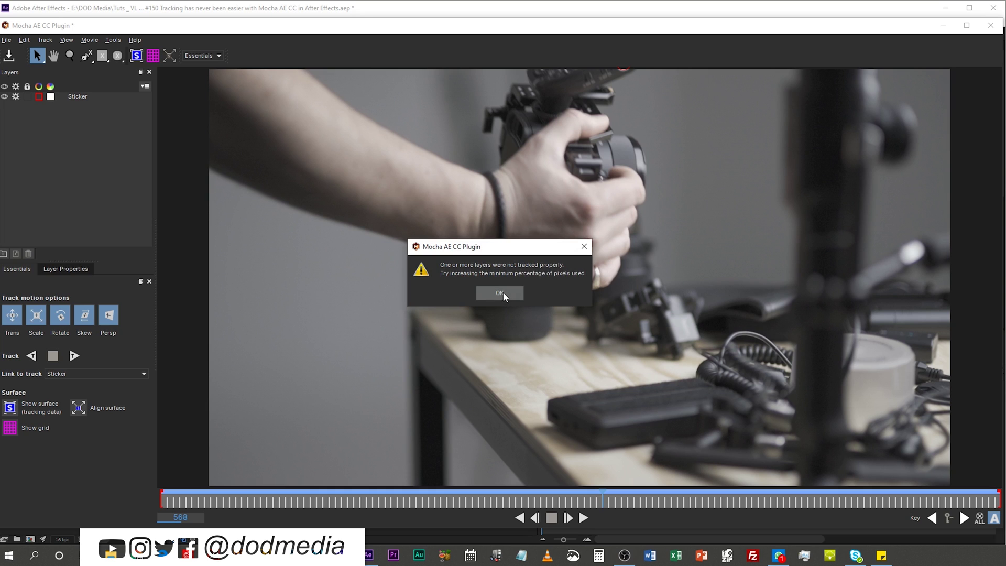
left_click(503, 292)
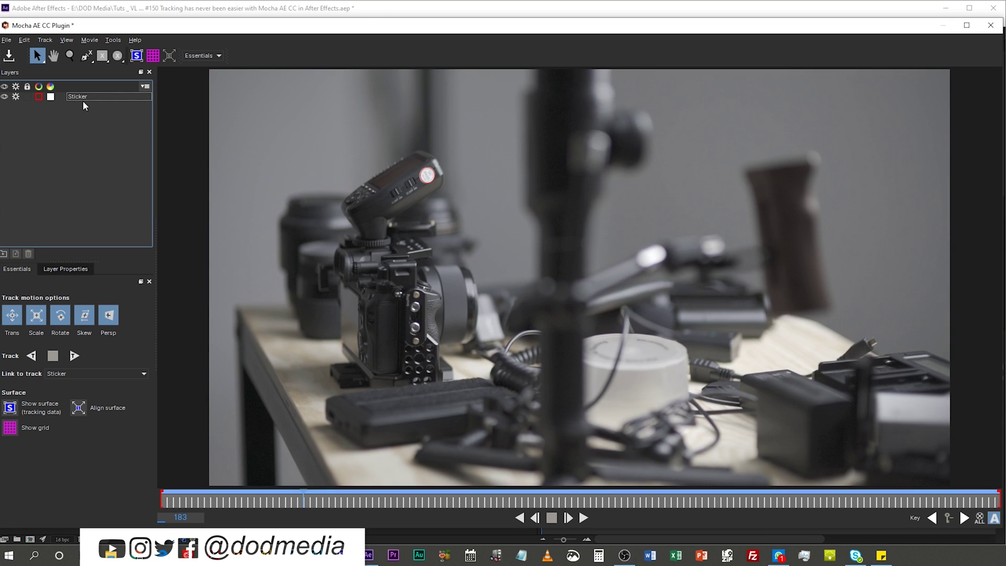
left_click(79, 98)
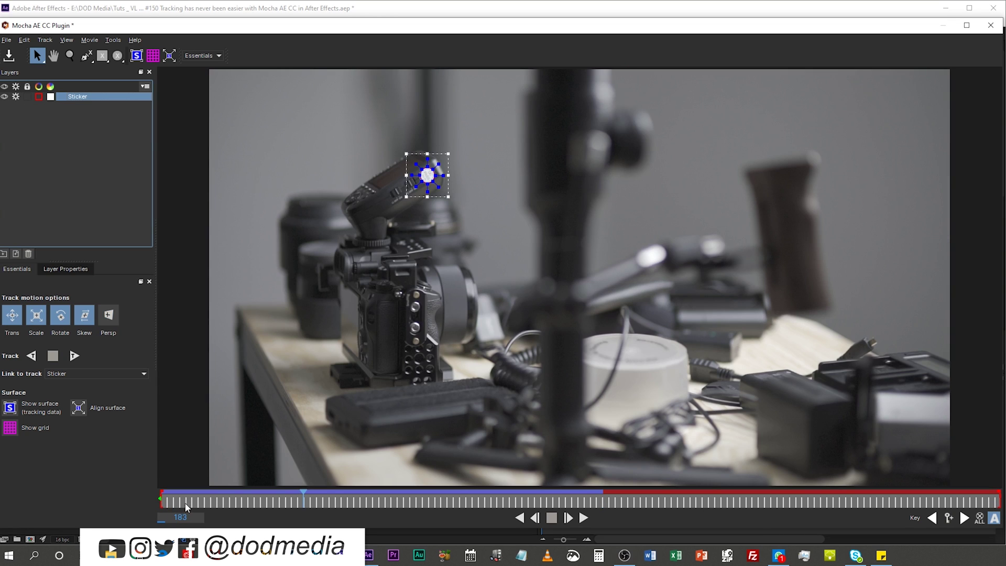
left_click_drag(179, 511, 143, 486)
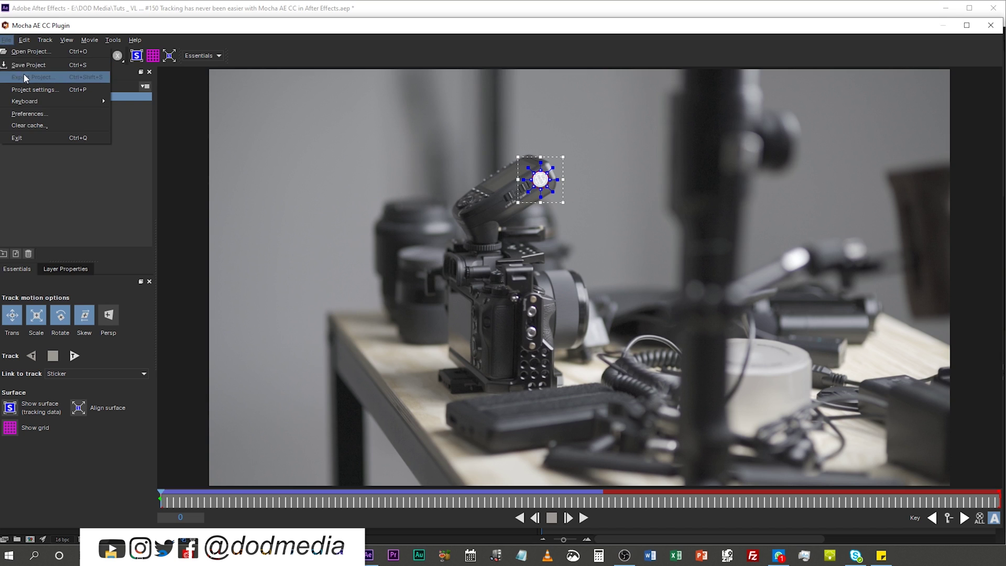
Step: Save the Mocha project and close Mocha to return to After Effects
left_click(26, 65)
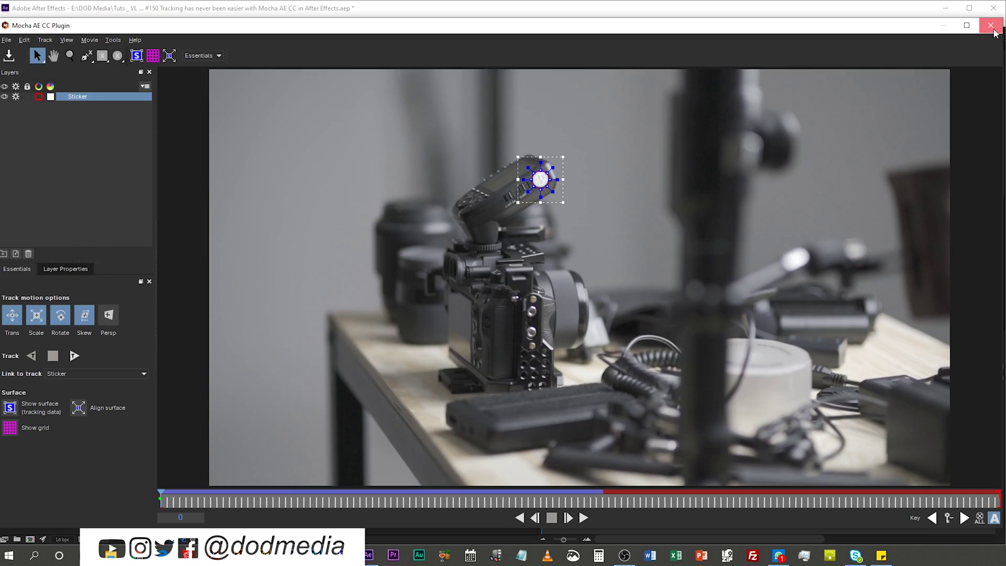
left_click(994, 6)
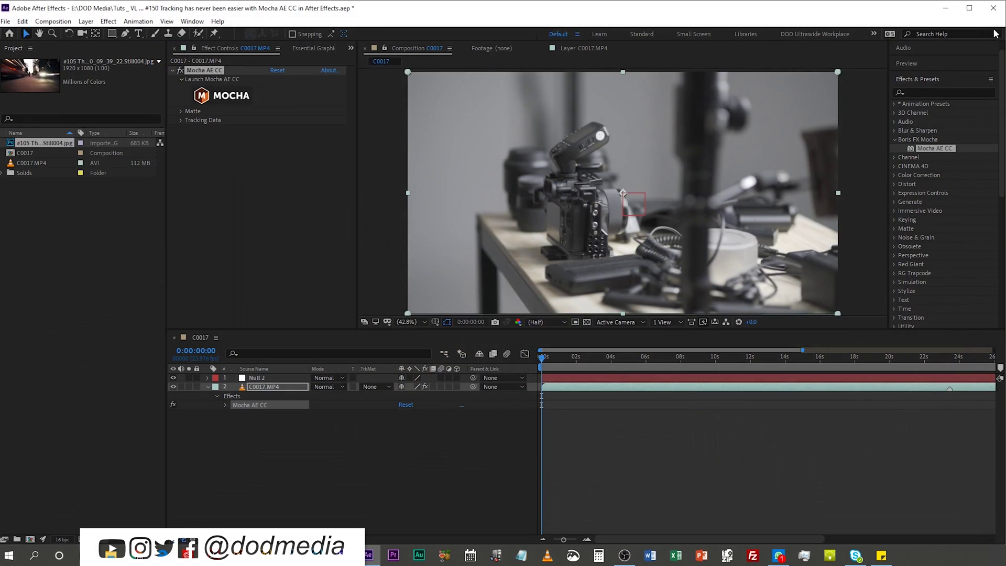
Step: Create Mocha track data from the Sticker layer, giving corner values centred at 865.0, 293.0
left_click(180, 120)
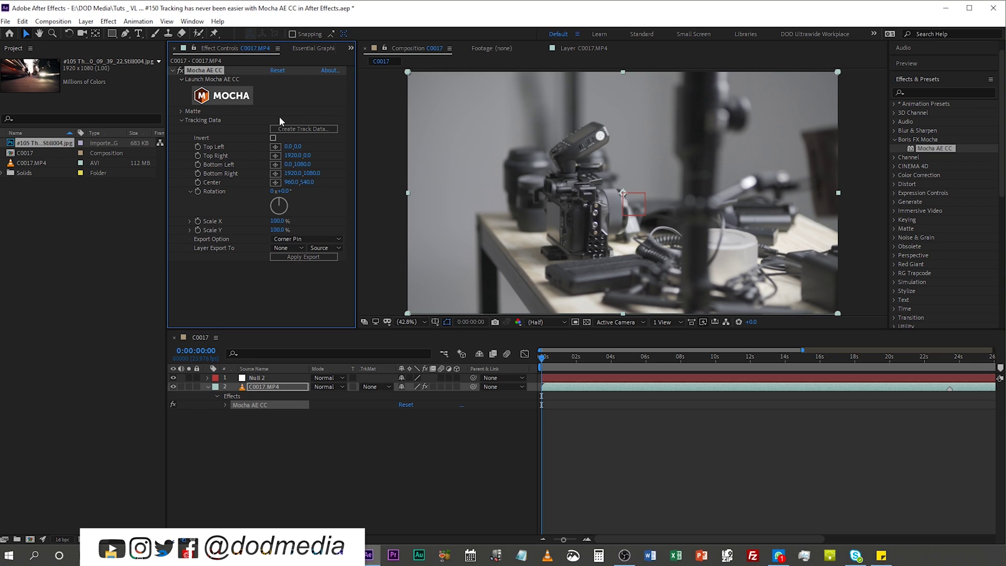
left_click(296, 129)
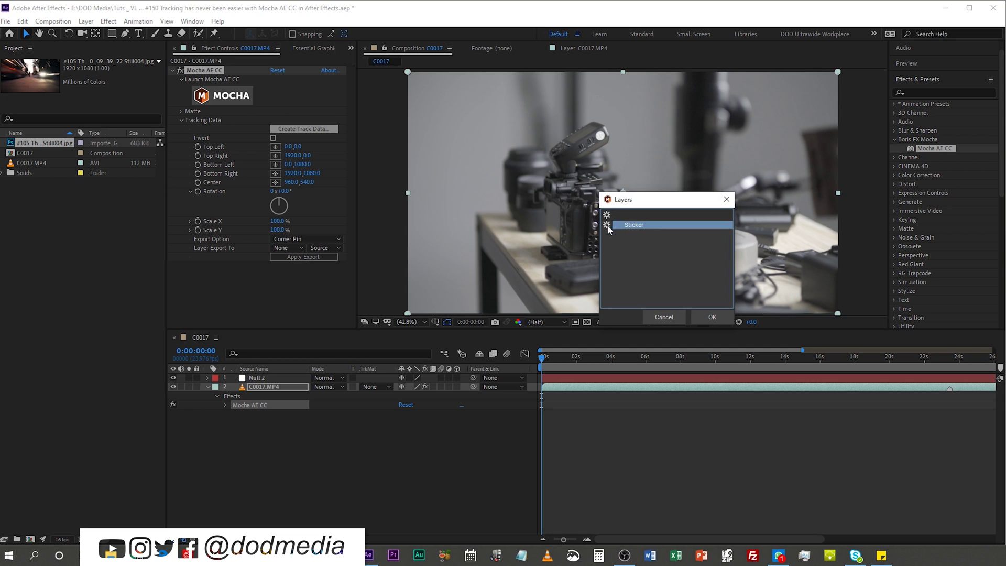
left_click(712, 317)
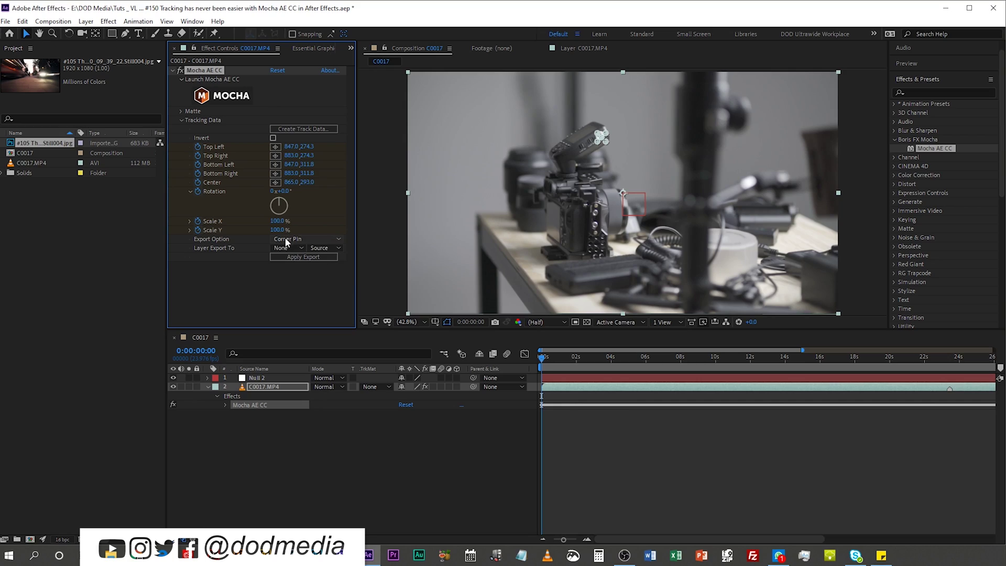
Step: Export the track as a Transform to Null 2 with Source data, then scrub to check its motion
left_click(284, 237)
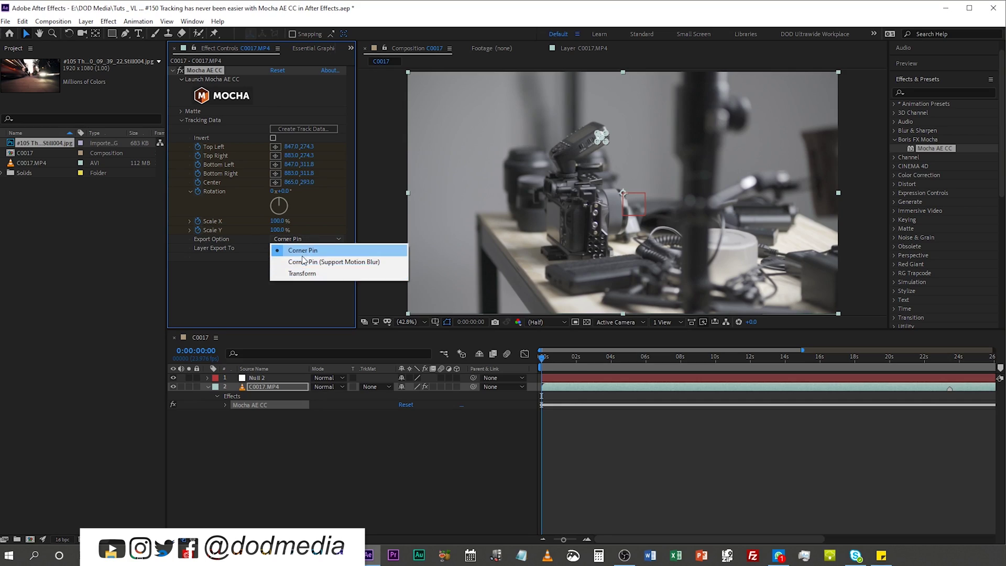
left_click(302, 275)
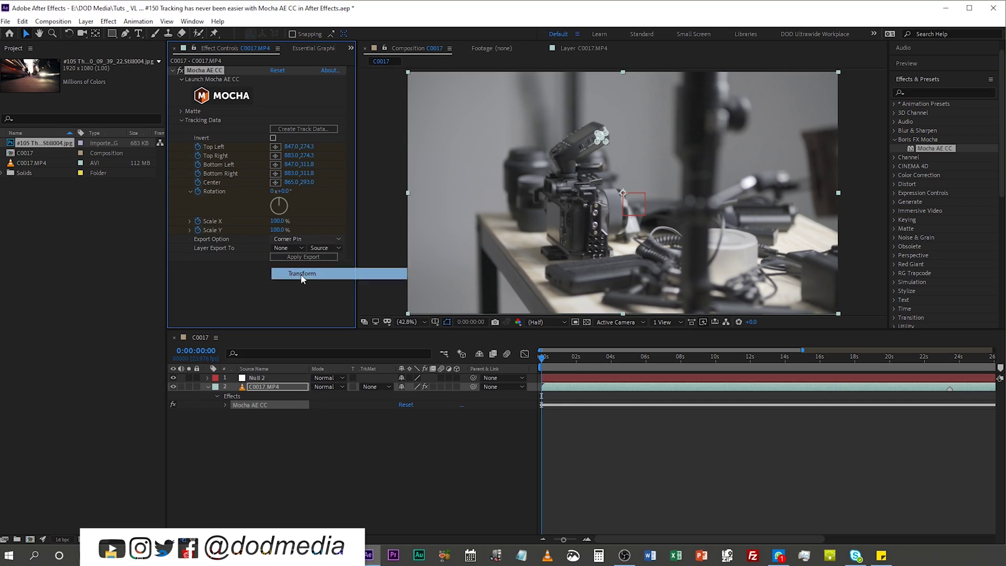
left_click(285, 247)
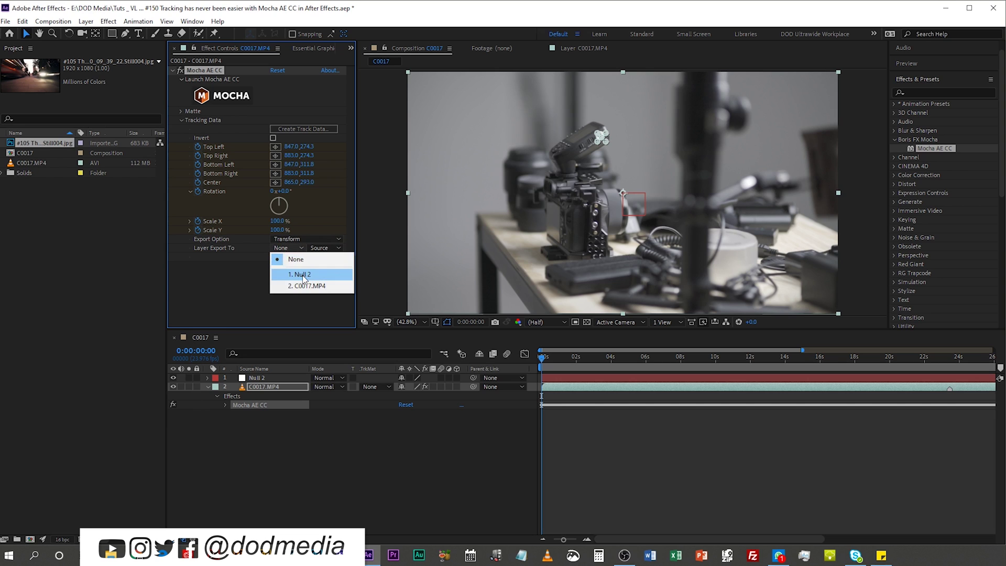
left_click(329, 251)
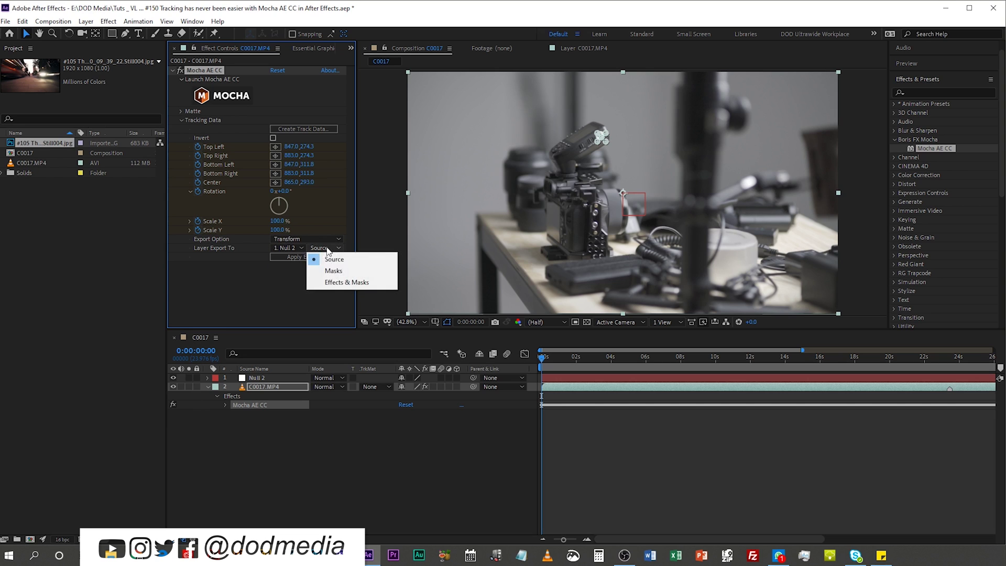
left_click(339, 260)
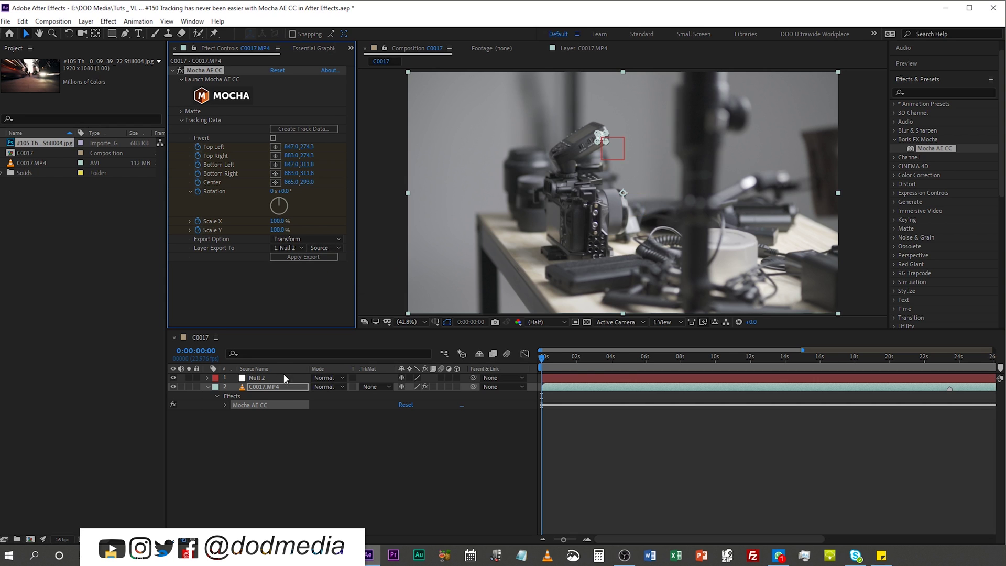
left_click_drag(542, 356, 429, 458)
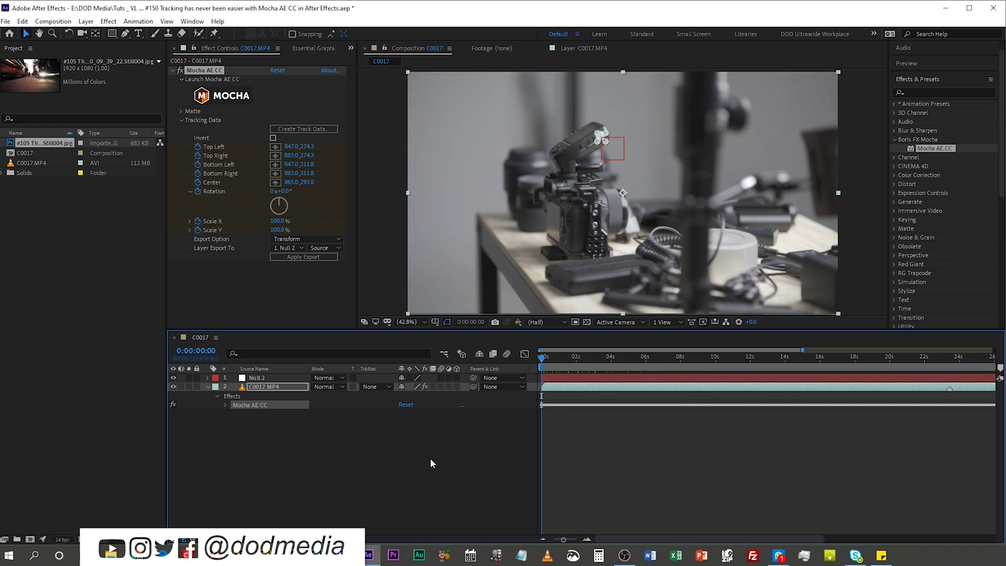
Step: Add a text layer reading 'GODOX X Pro S' and nudge it up beside the tracked flash head
double_click(137, 33)
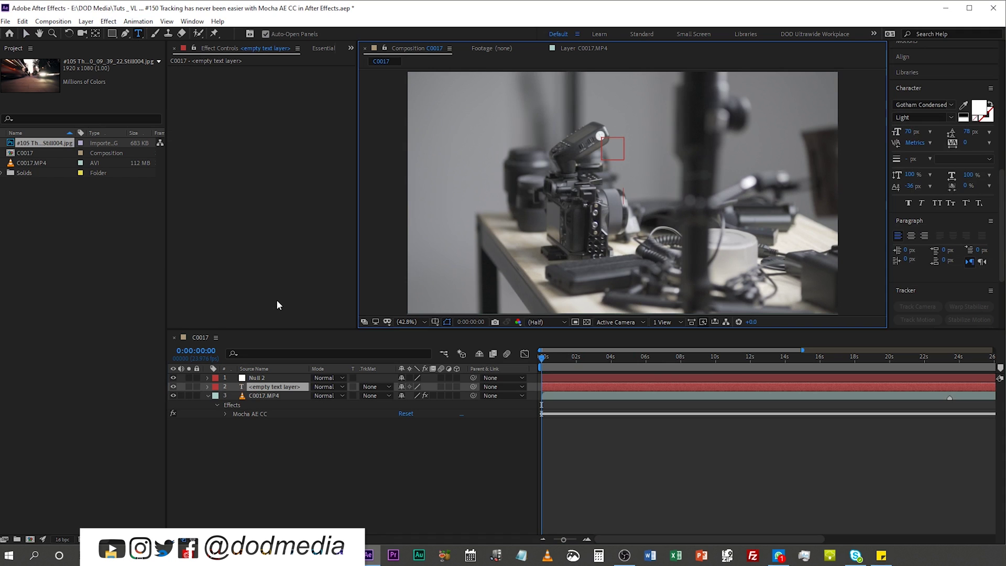
type("GODOX X Pro S")
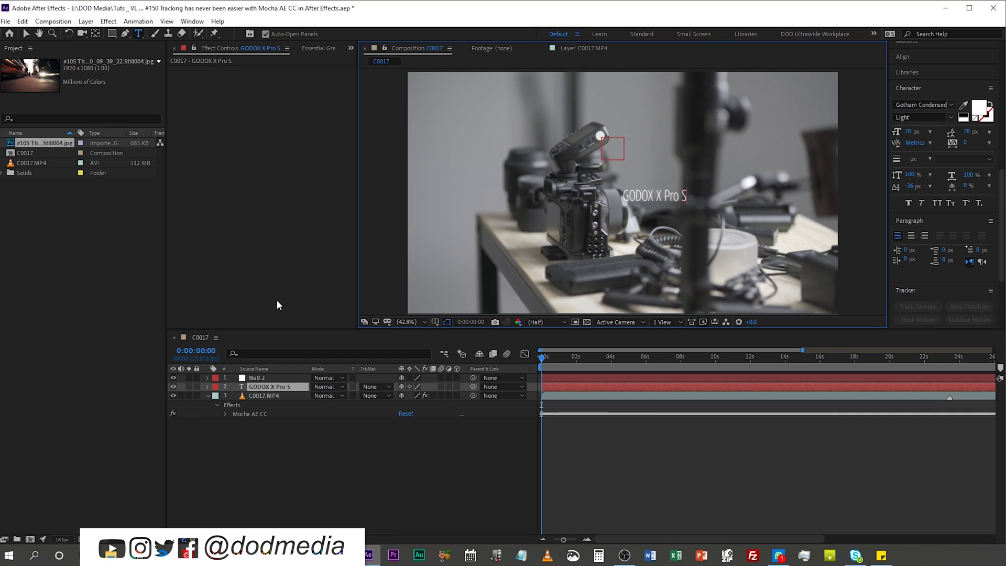
left_click(346, 469)
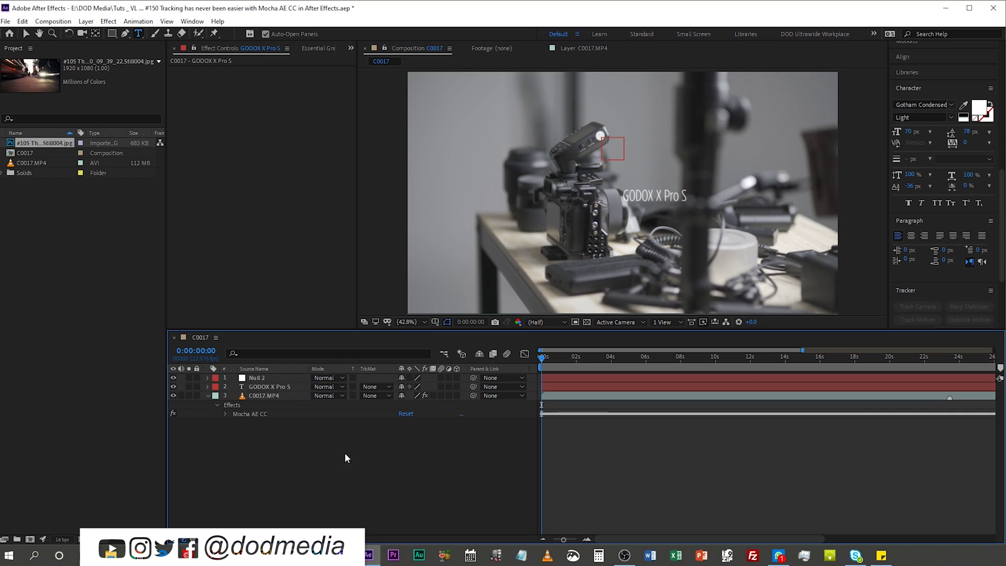
left_click(273, 387)
key("shift+Up")
key("shift+Up")
key("shift+Up")
key("shift+Up")
key("shift+Up")
key("shift+Up")
key("shift+Up")
key("shift+Up")
key("shift+Up")
key("shift+Up")
key("shift+Up")
key("shift+Up")
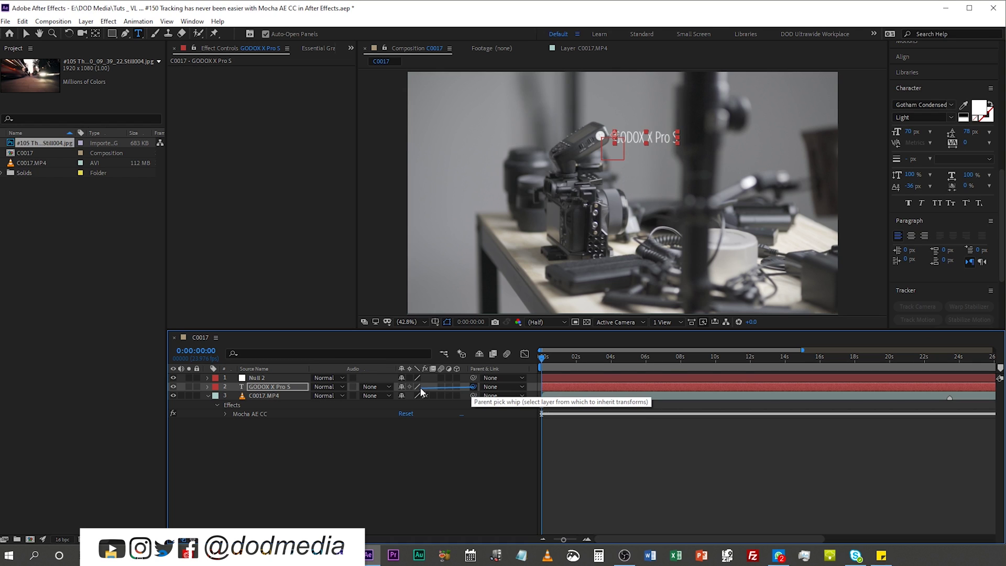
Step: Parent the GODOX X Pro S text layer to Null 2 and preview it following the flash head
left_click_drag(255, 380, 255, 379)
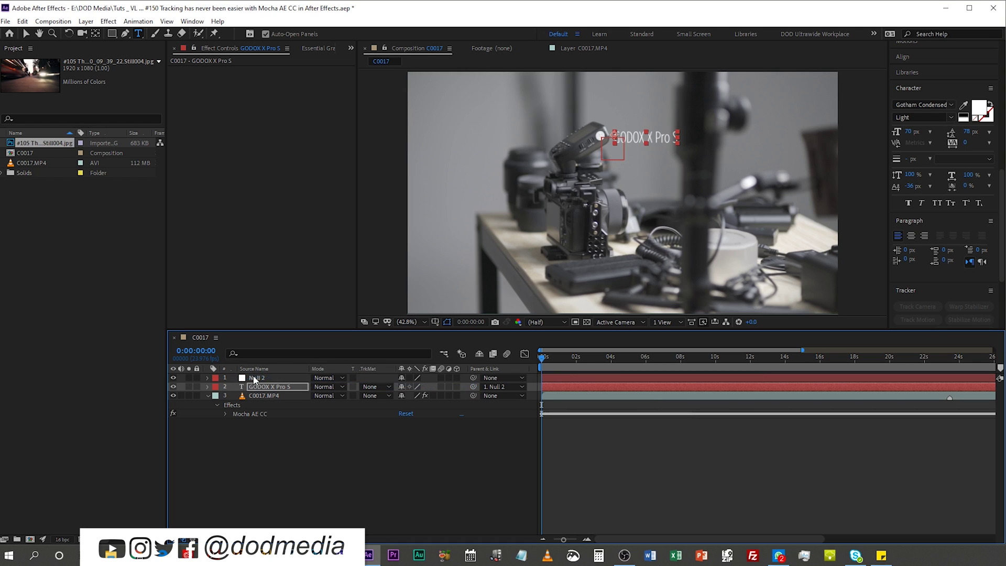
left_click(259, 377)
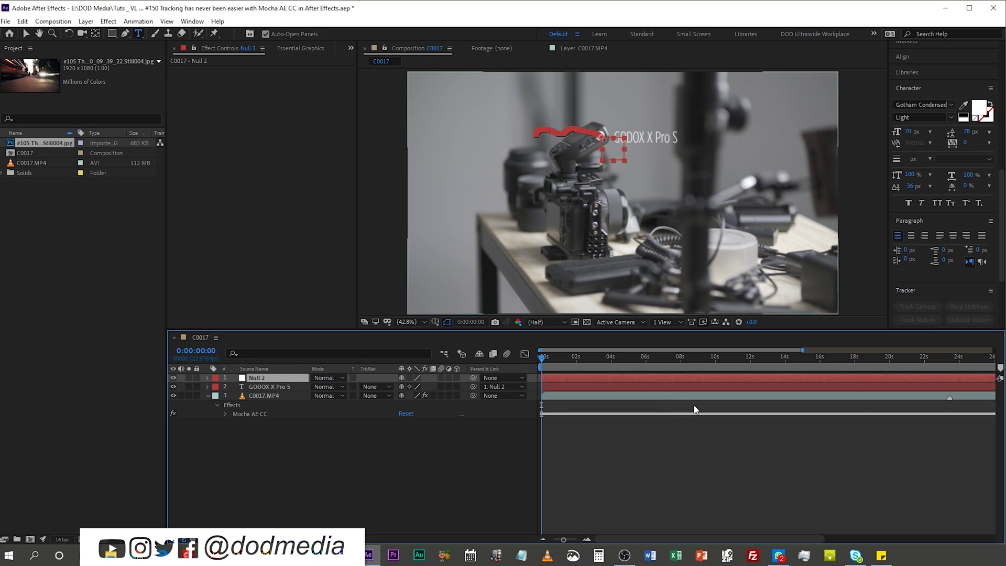
left_click(515, 475)
key("space")
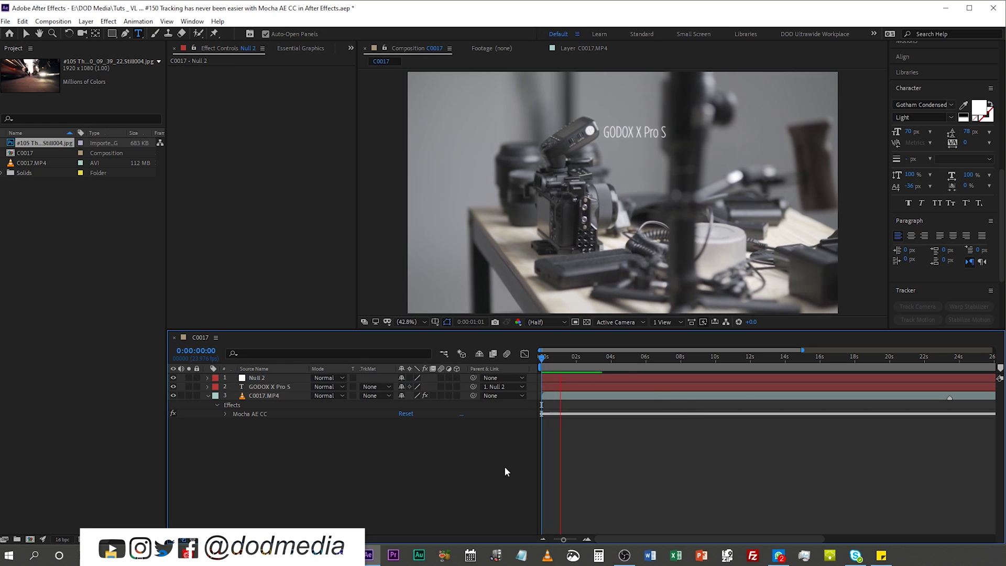